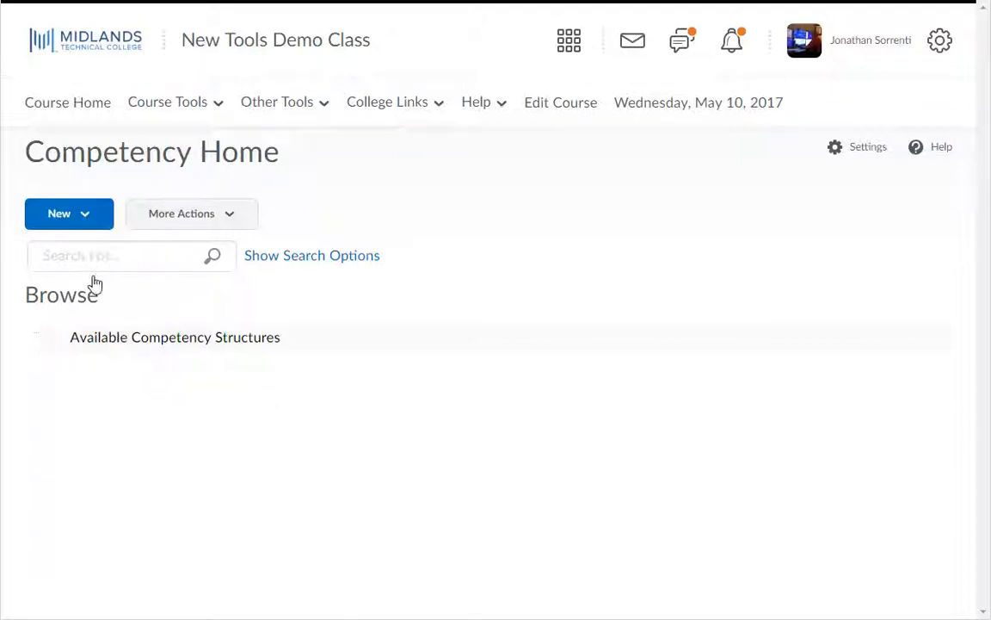
# Create a new competency named 'Crossing a city street' and paste the four street-crossing steps as its description.
pyautogui.click(87, 220)
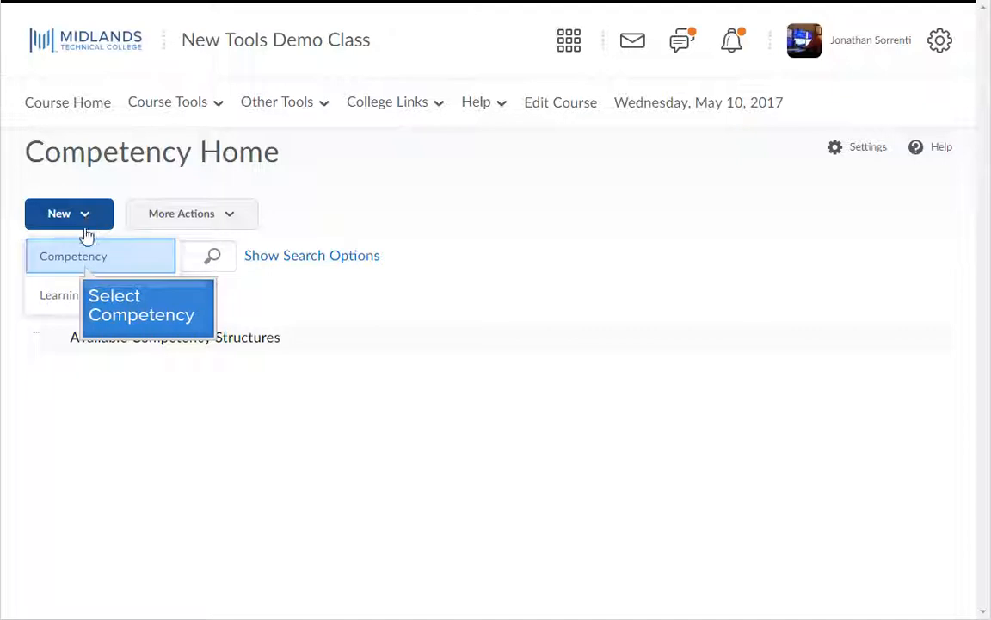
pyautogui.click(86, 272)
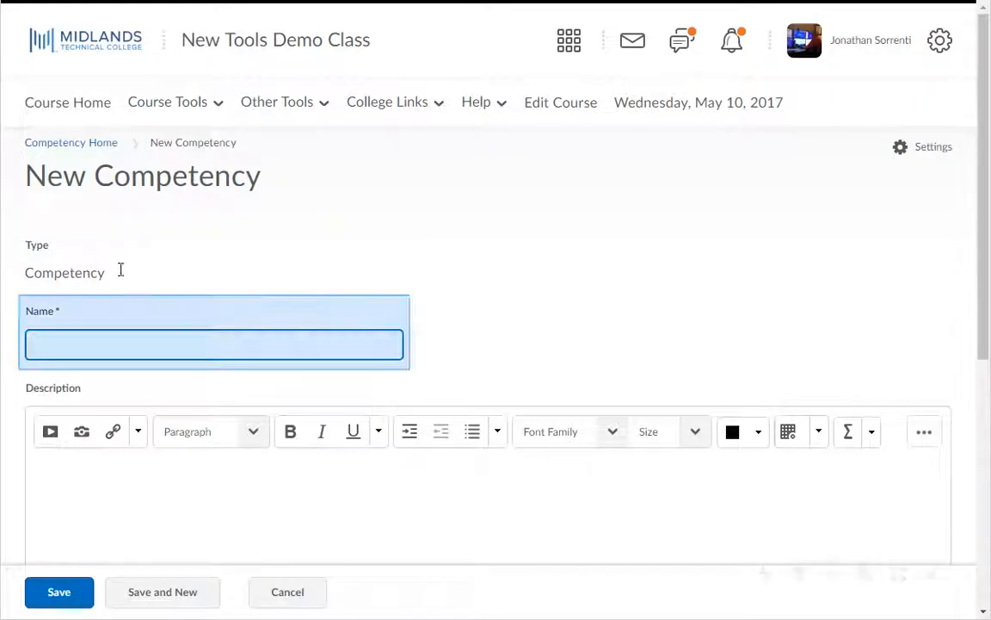
pyautogui.click(168, 343)
pyautogui.write('Crossing a city street')
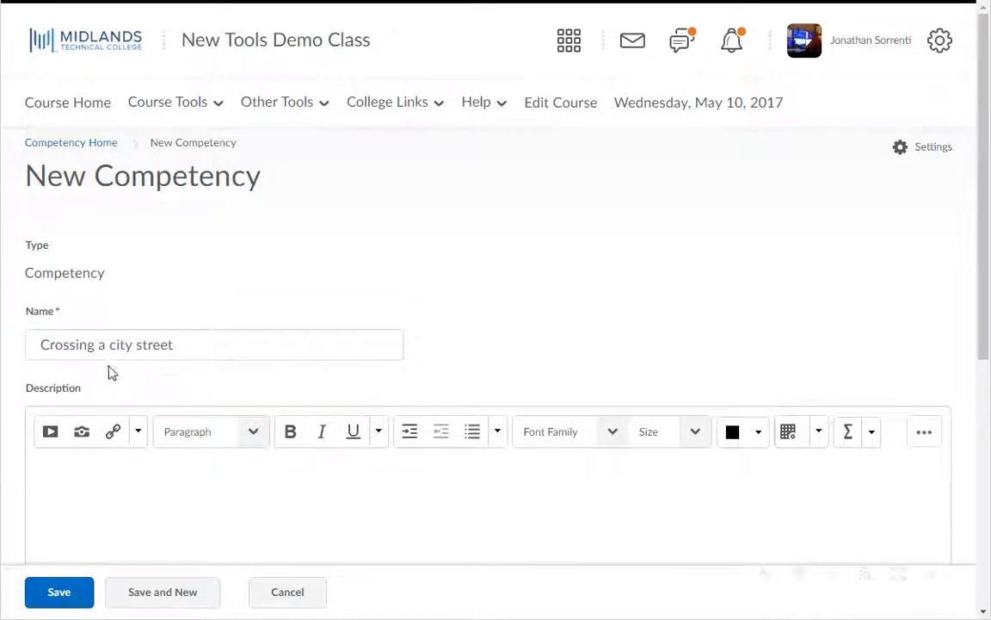
pyautogui.scroll(-3, 113, 377)
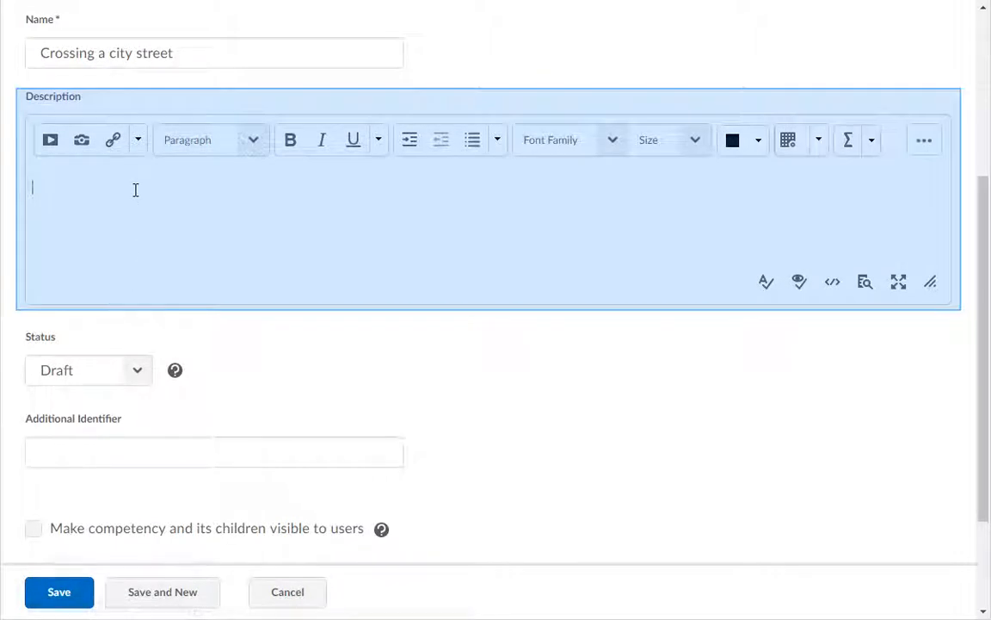
pyautogui.write('Press the button, wait for walk signal, look both ways, walk across')
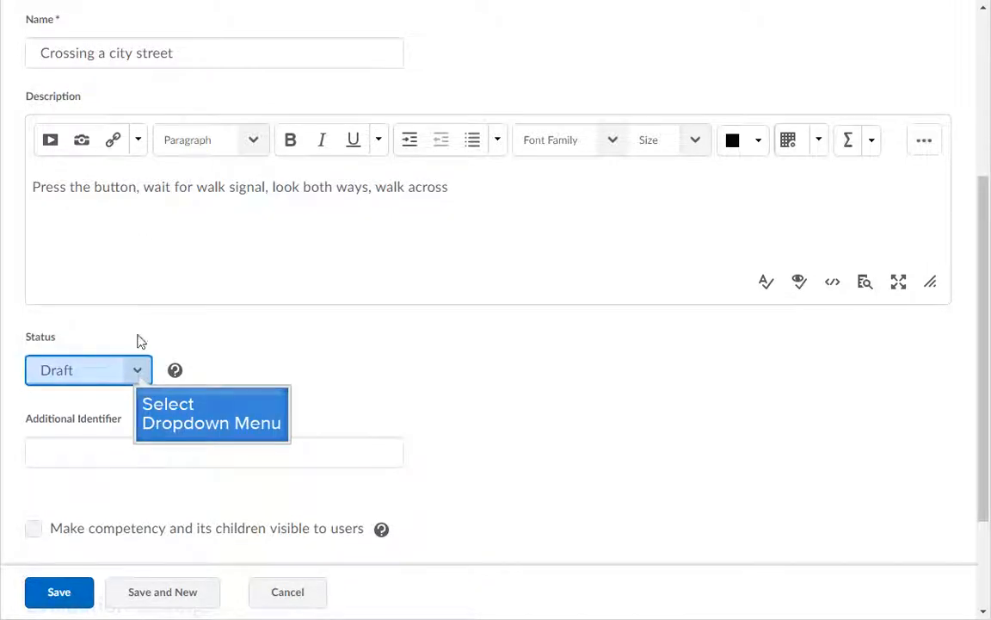
# Keep status Draft, make the competency and its children visible, allow re-evaluation, and save.
pyautogui.click(138, 372)
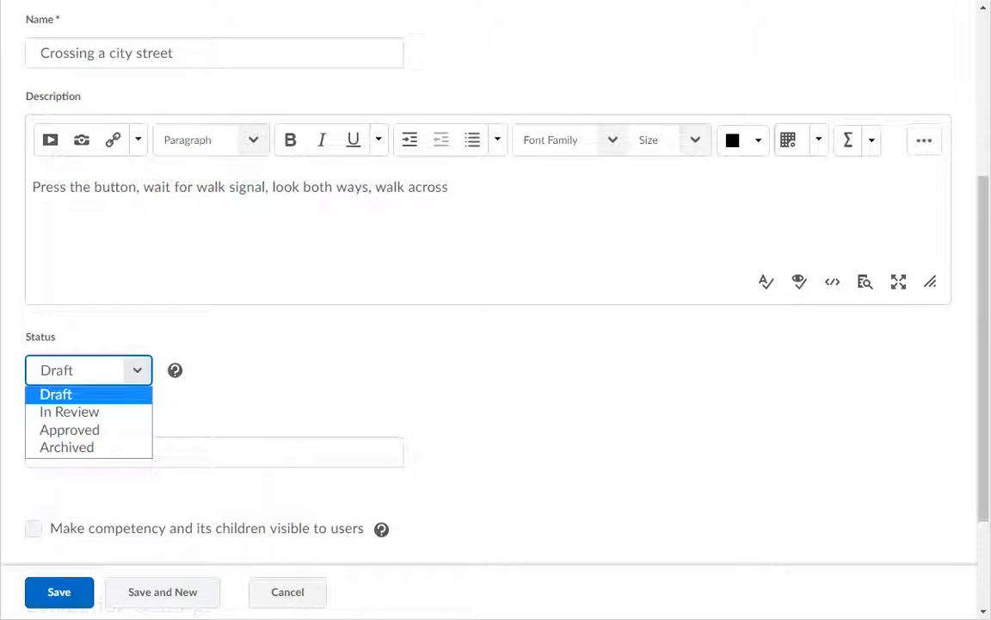
pyautogui.scroll(-2, 139, 379)
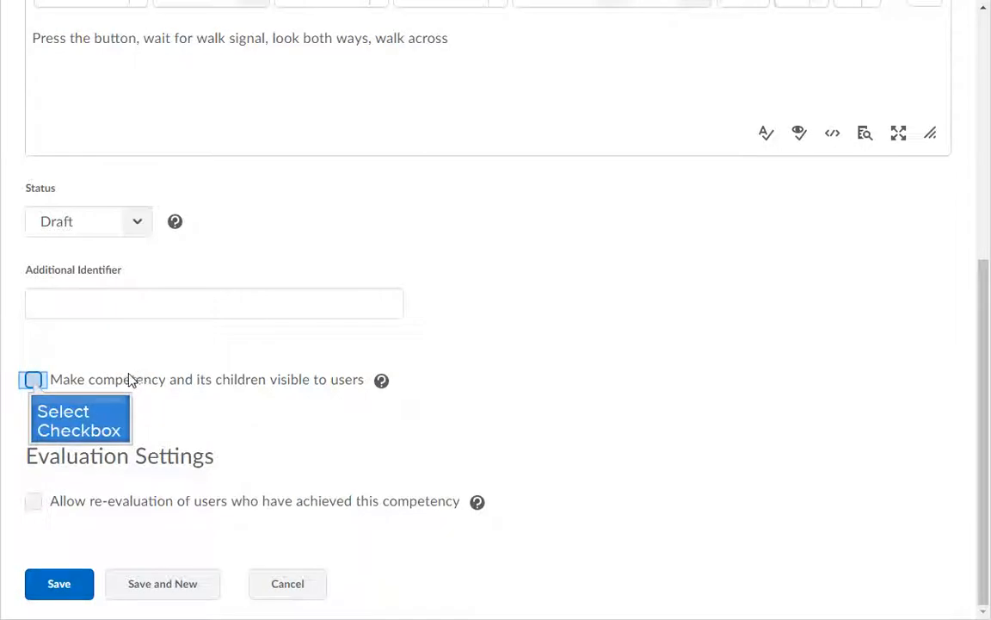
pyautogui.click(33, 380)
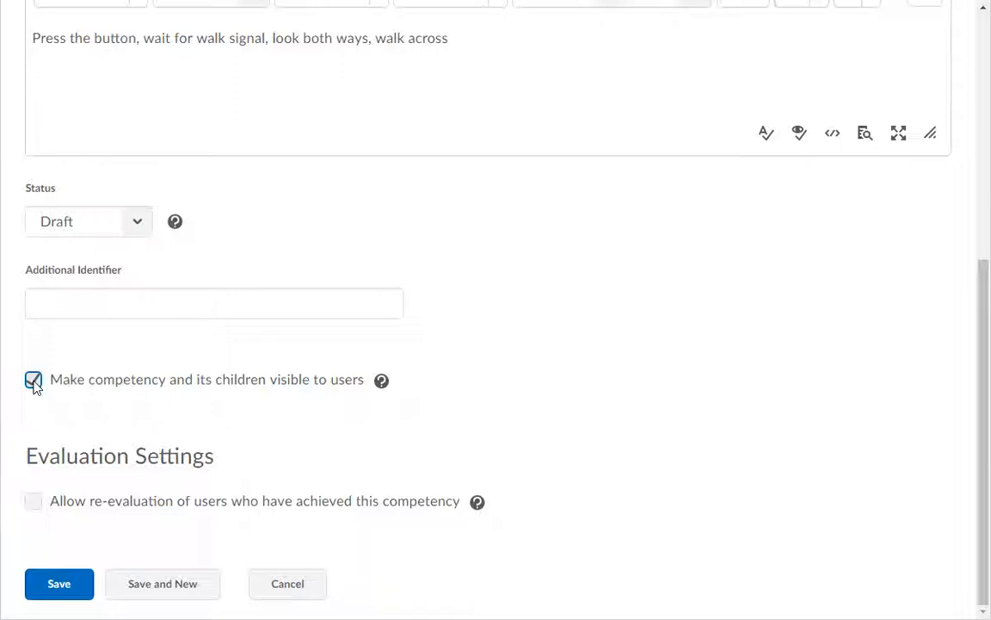
pyautogui.click(35, 501)
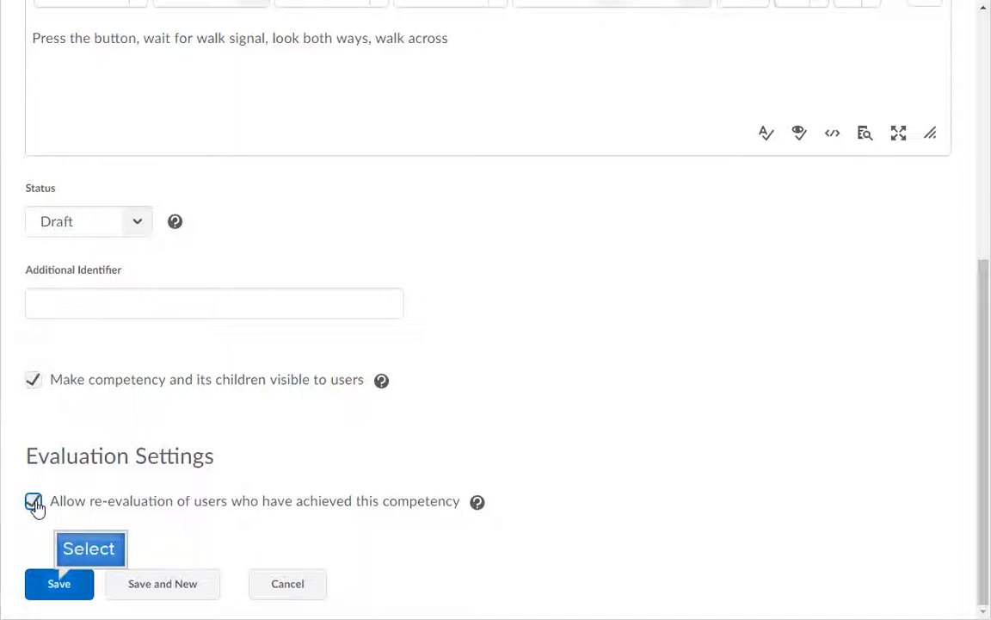
pyautogui.click(58, 587)
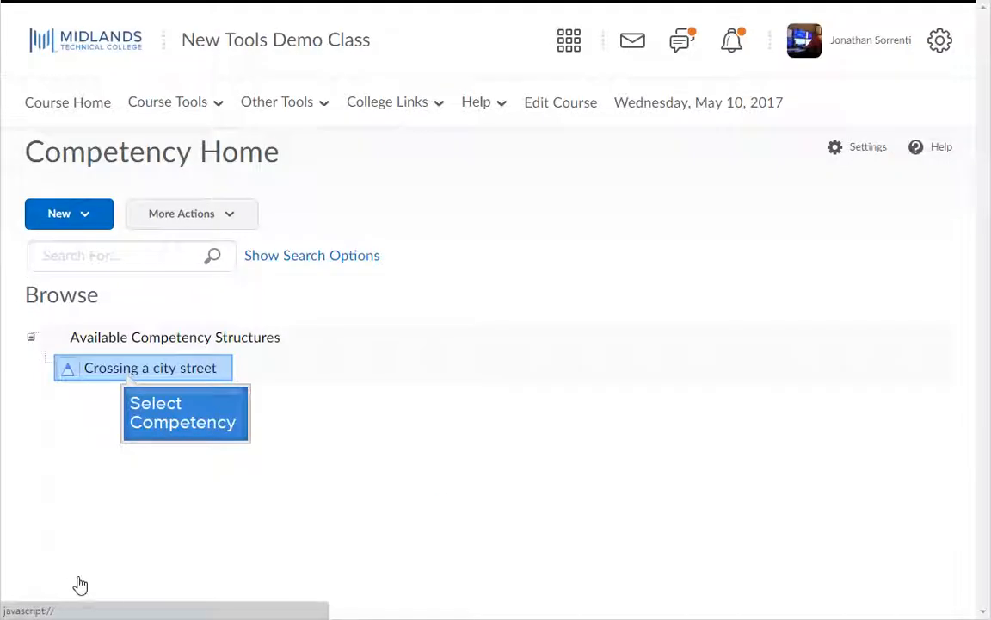
# Open Crossing a city street's structure editor and start a new child learning objective.
pyautogui.click(127, 372)
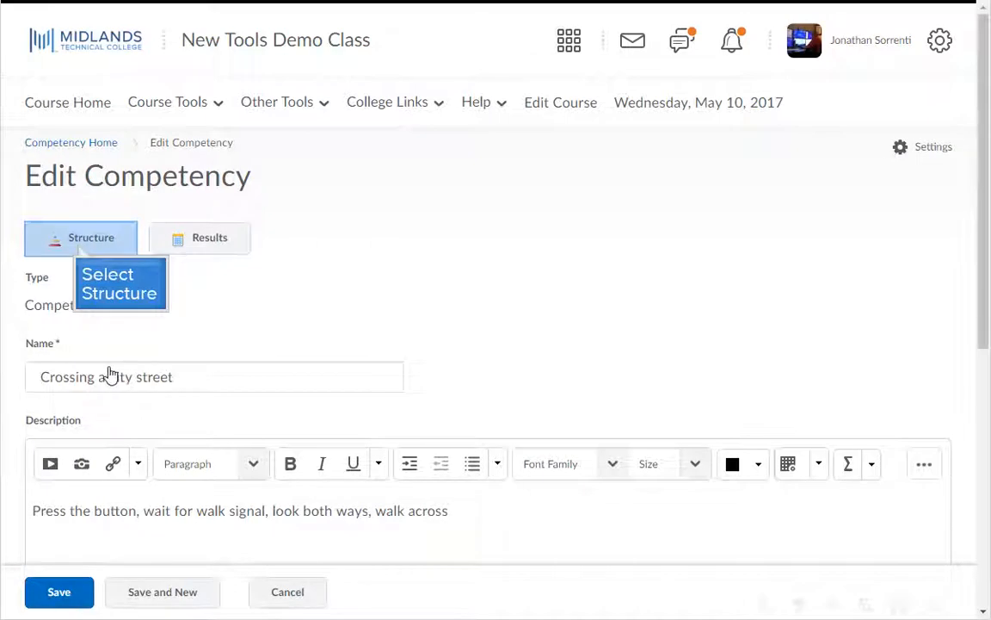
pyautogui.click(77, 241)
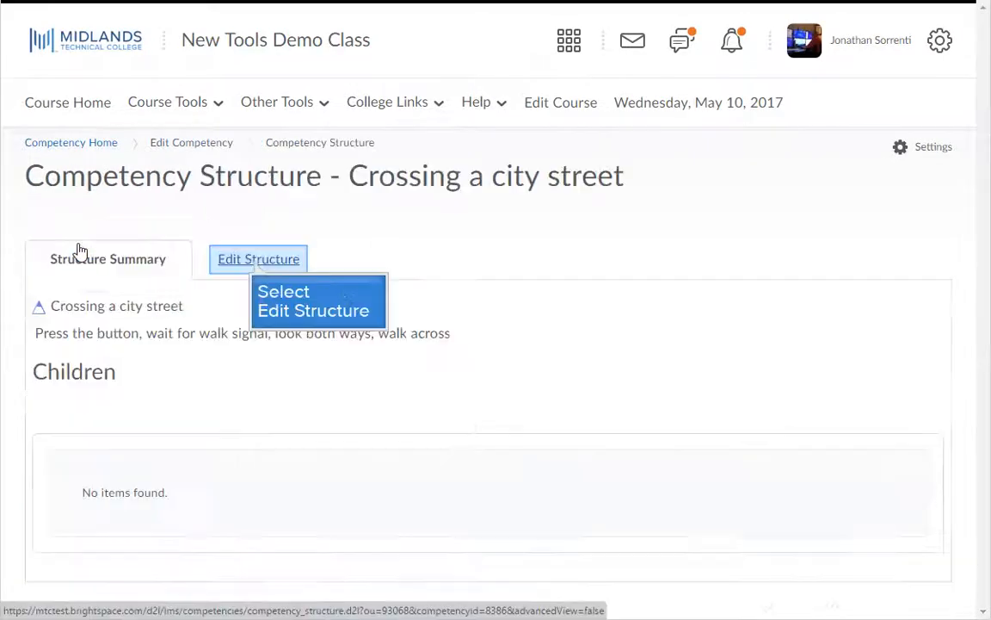
pyautogui.click(257, 263)
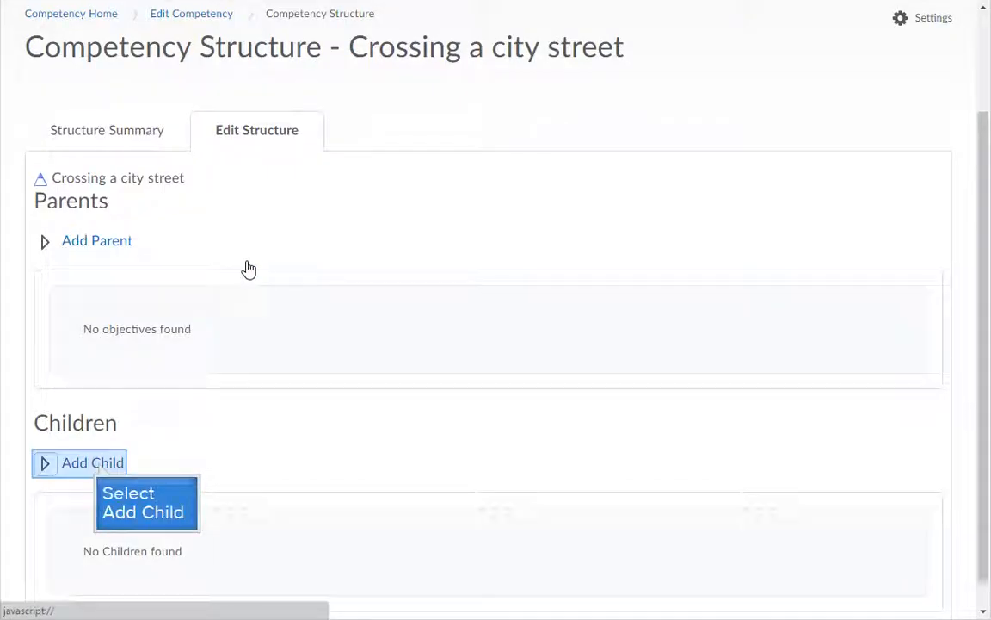
pyautogui.click(101, 462)
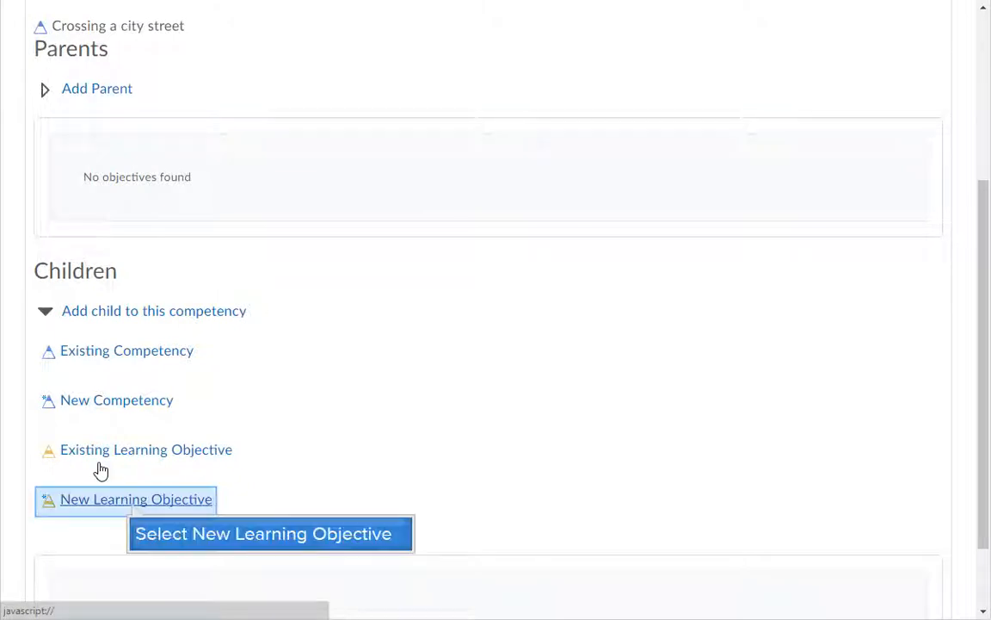
pyautogui.click(133, 506)
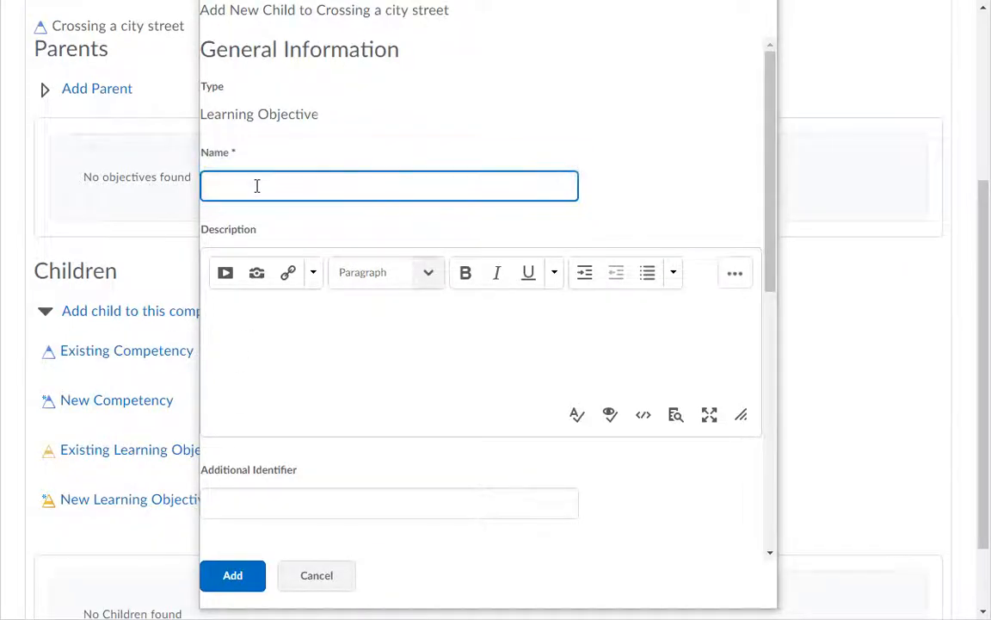
# Add the child learning objective 'Press signal button', set as ready for evaluation.
pyautogui.write('Press signal button')
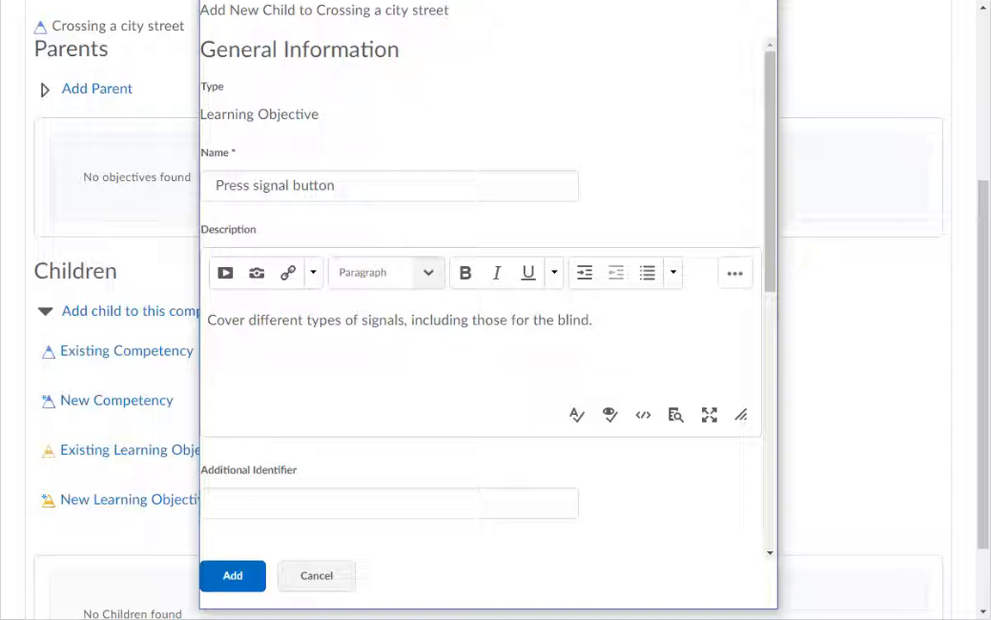
pyautogui.scroll(-10, 247, 328)
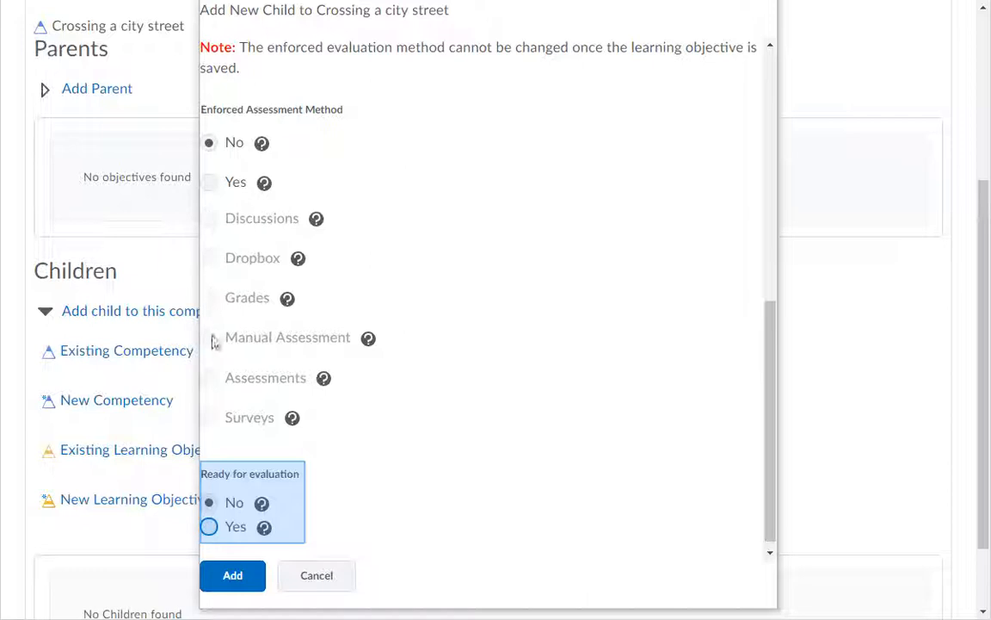
pyautogui.click(210, 528)
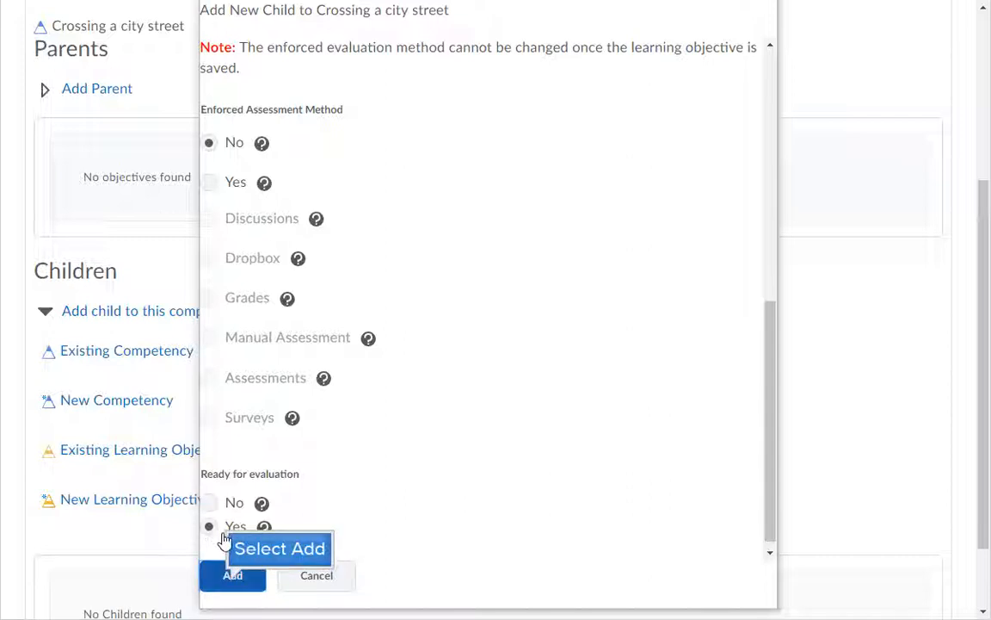
pyautogui.click(232, 577)
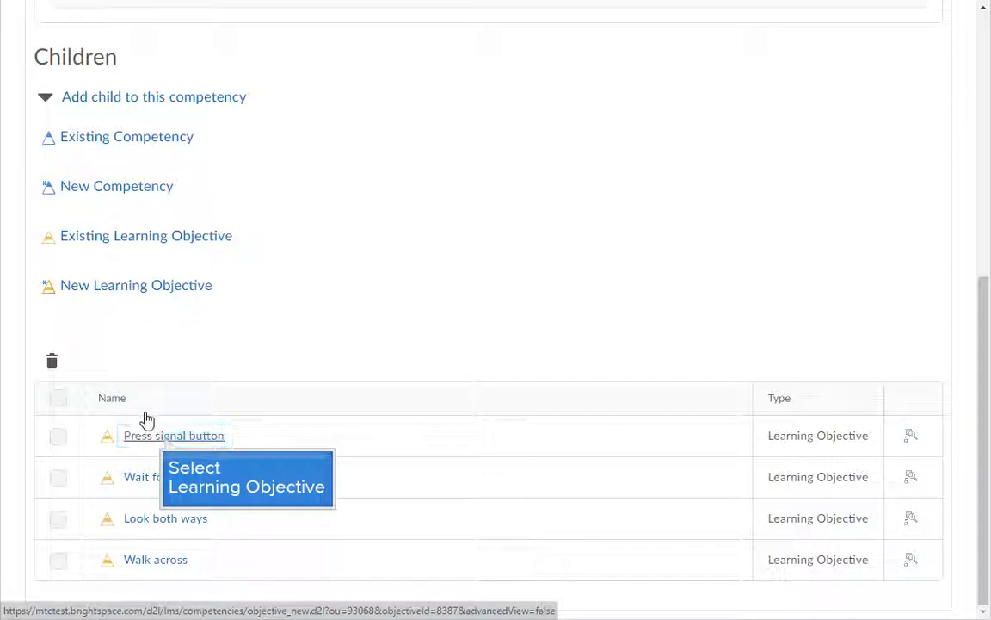
# Open Press signal button's structure editor and choose to incorporate an activity as its child.
pyautogui.click(166, 438)
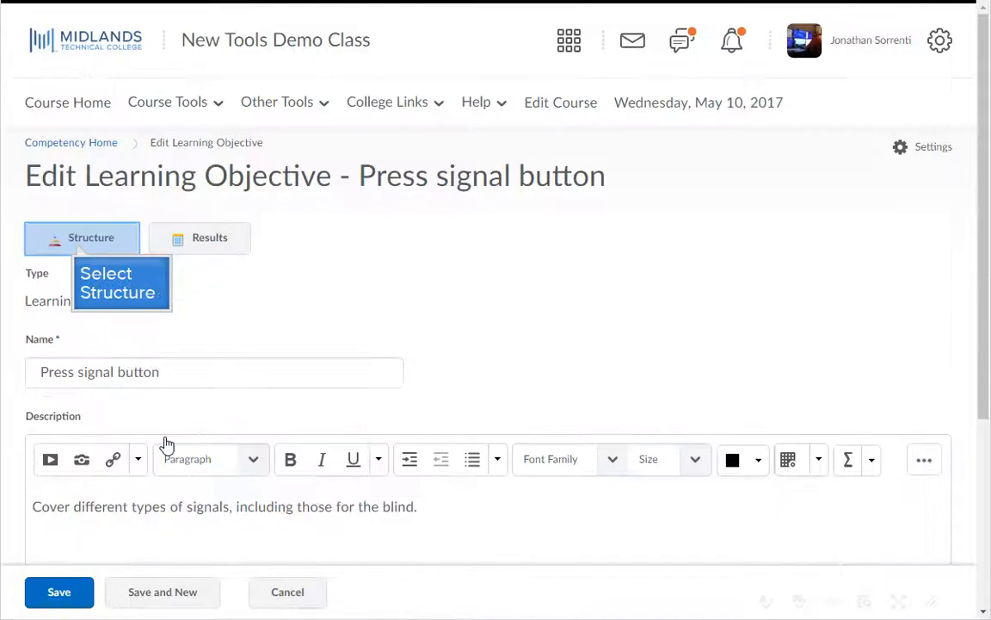
pyautogui.click(79, 242)
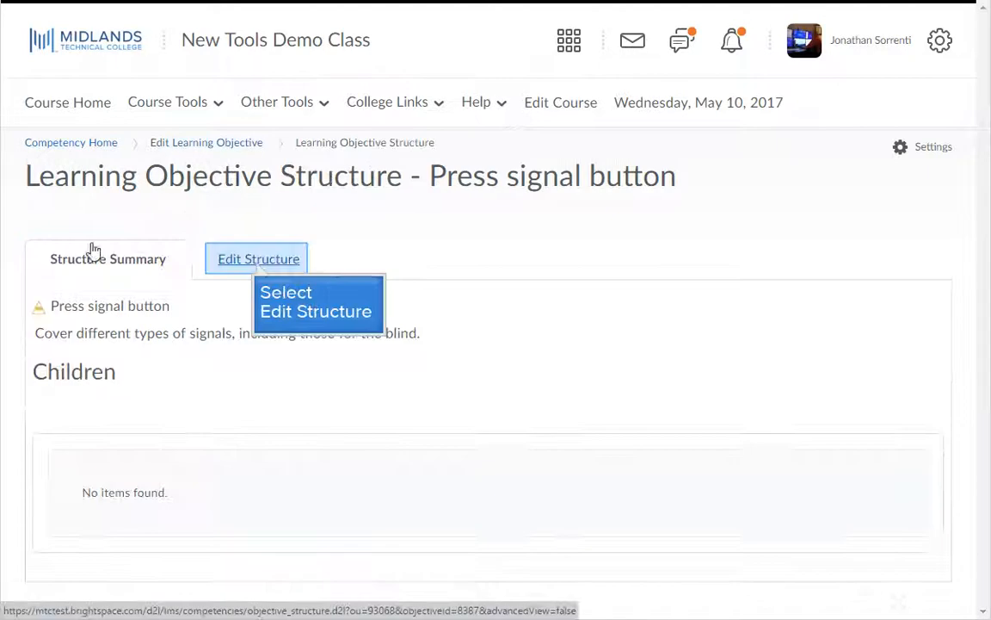
pyautogui.click(257, 263)
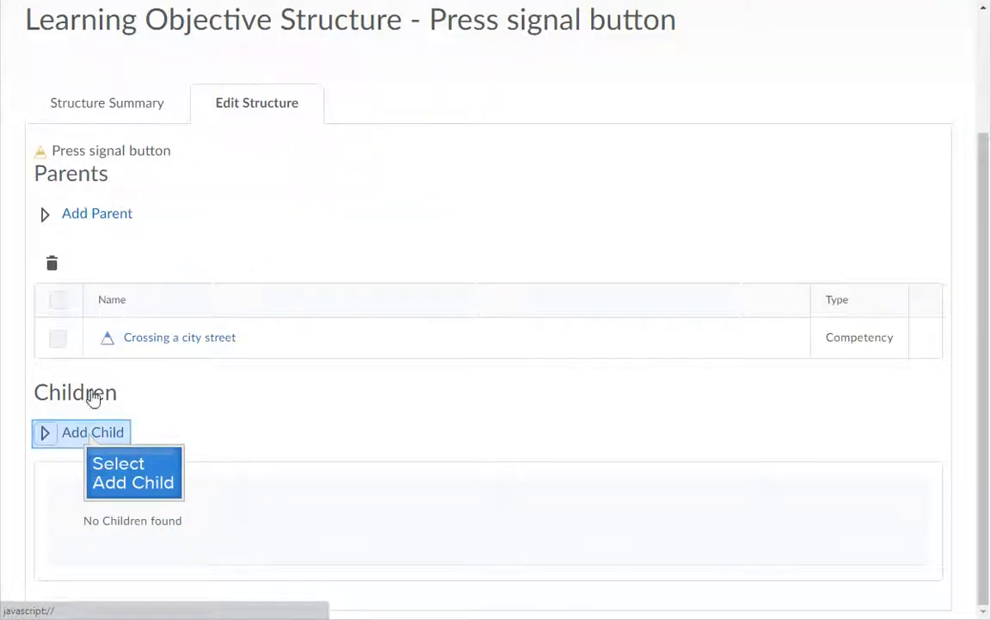
pyautogui.click(91, 433)
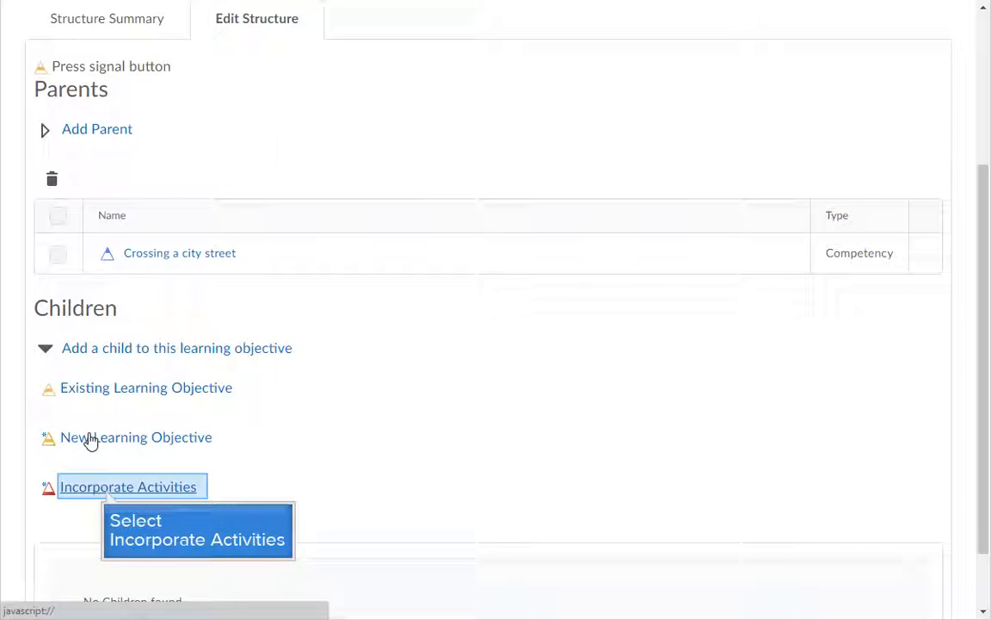
pyautogui.click(107, 491)
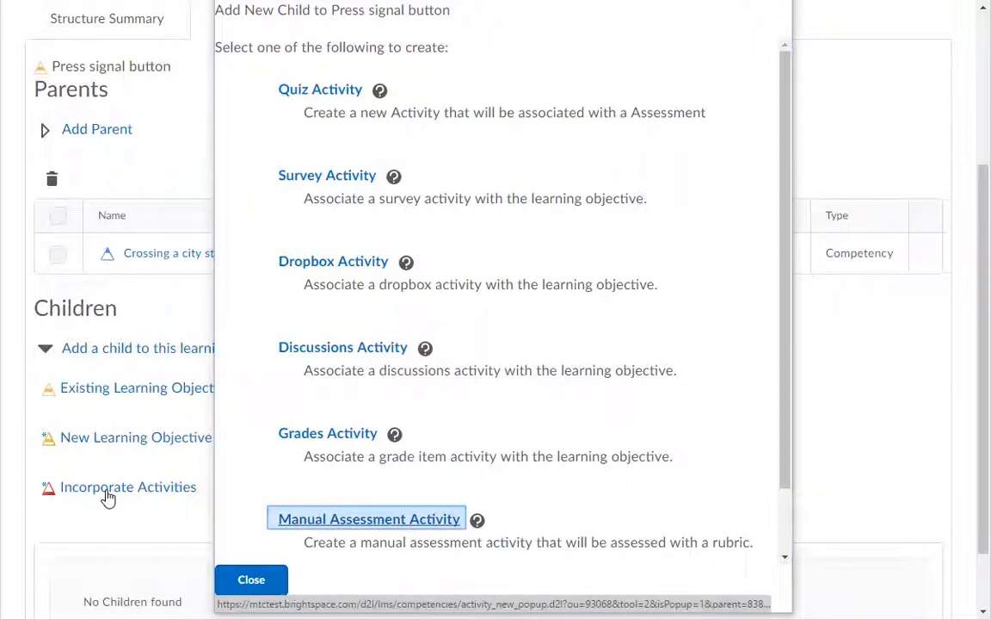
# Add a required manual assessment 'Signal Button Activity' scored by Signal Button Rubric's overall score.
pyautogui.click(360, 522)
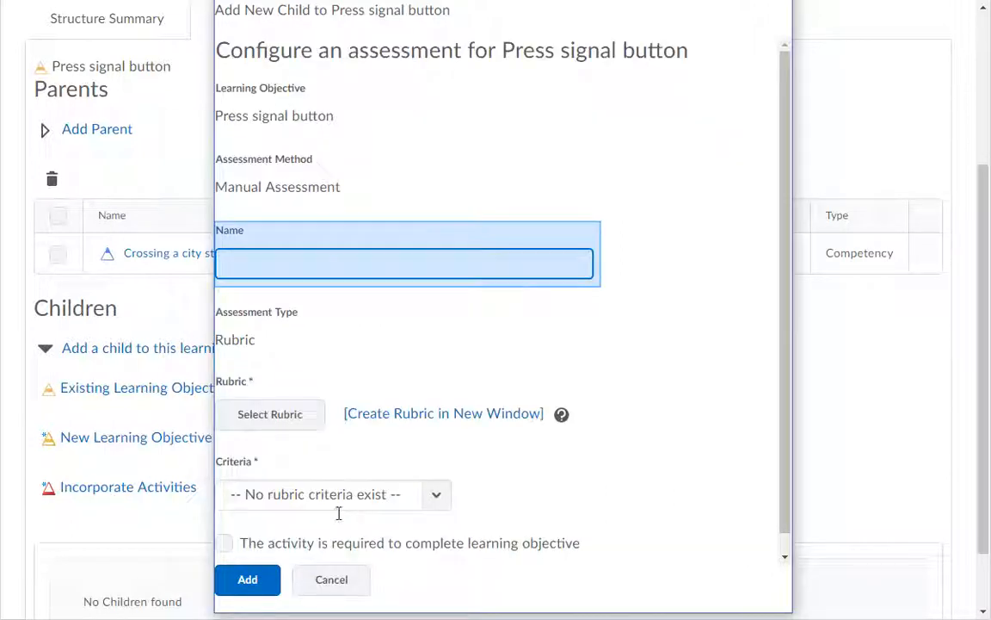
pyautogui.click(297, 263)
pyautogui.write('Signal Button Activity')
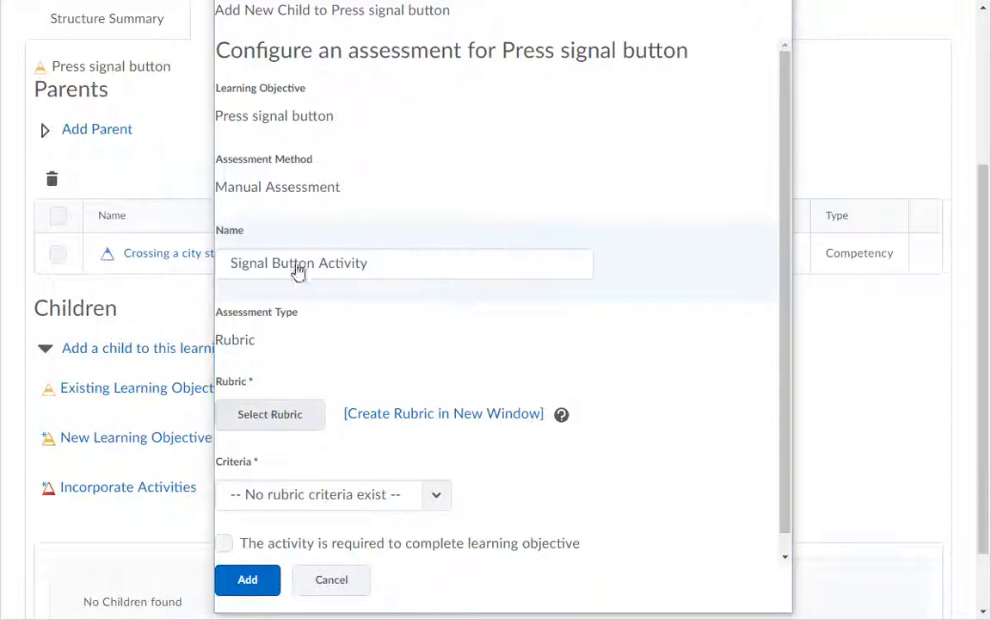
pyautogui.click(271, 415)
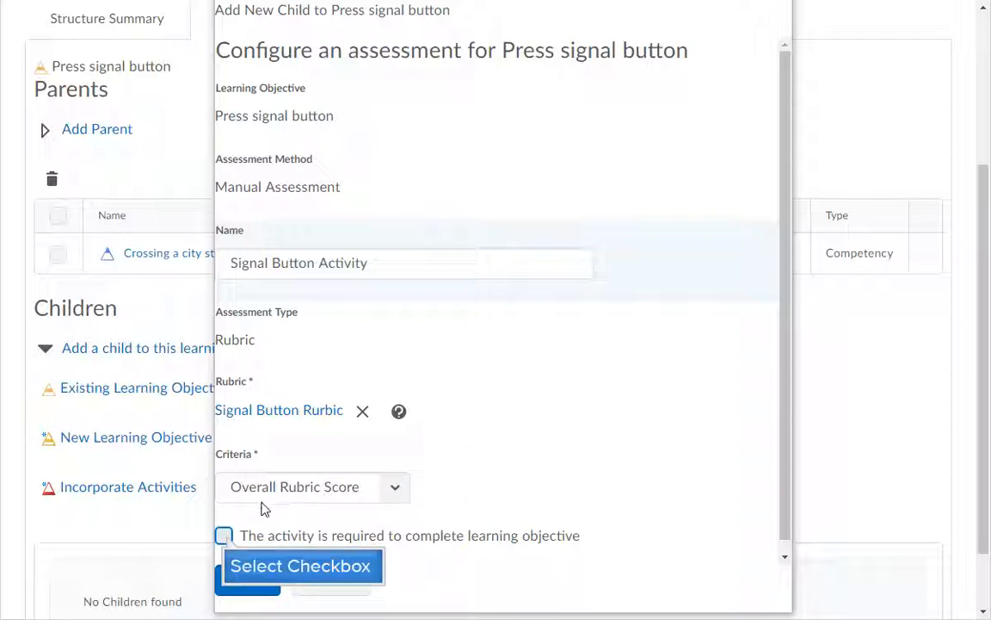
pyautogui.click(225, 536)
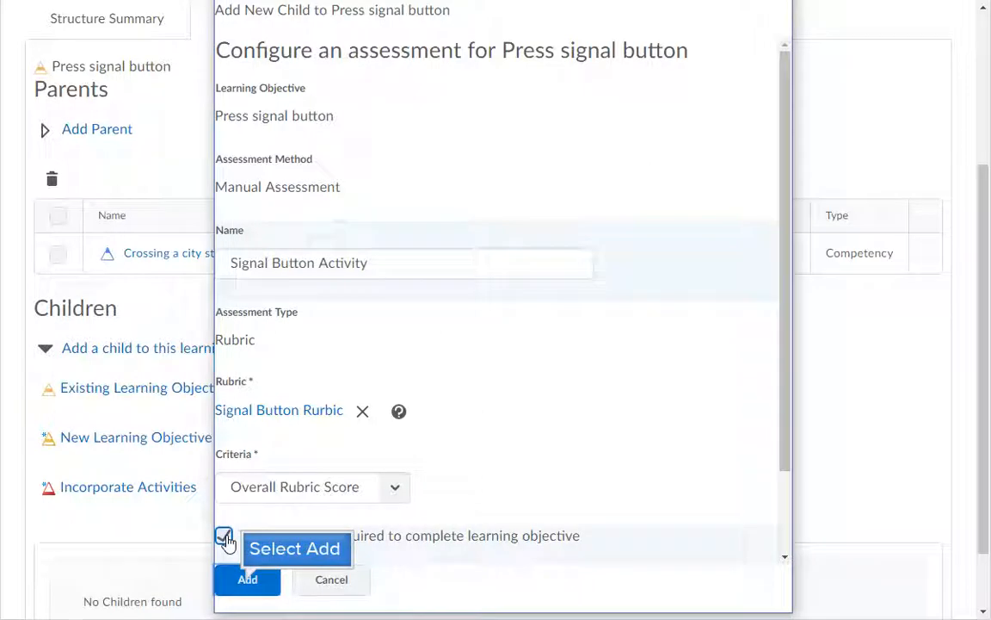
pyautogui.click(248, 582)
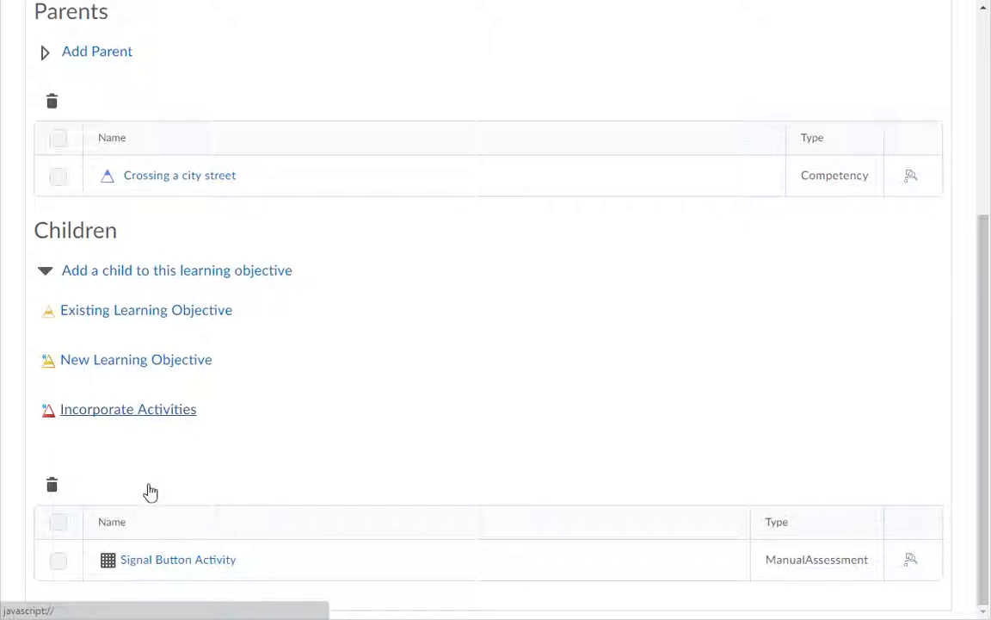
# From Competency Home, set Crossing a city street's status to Approved and save.
pyautogui.click(144, 418)
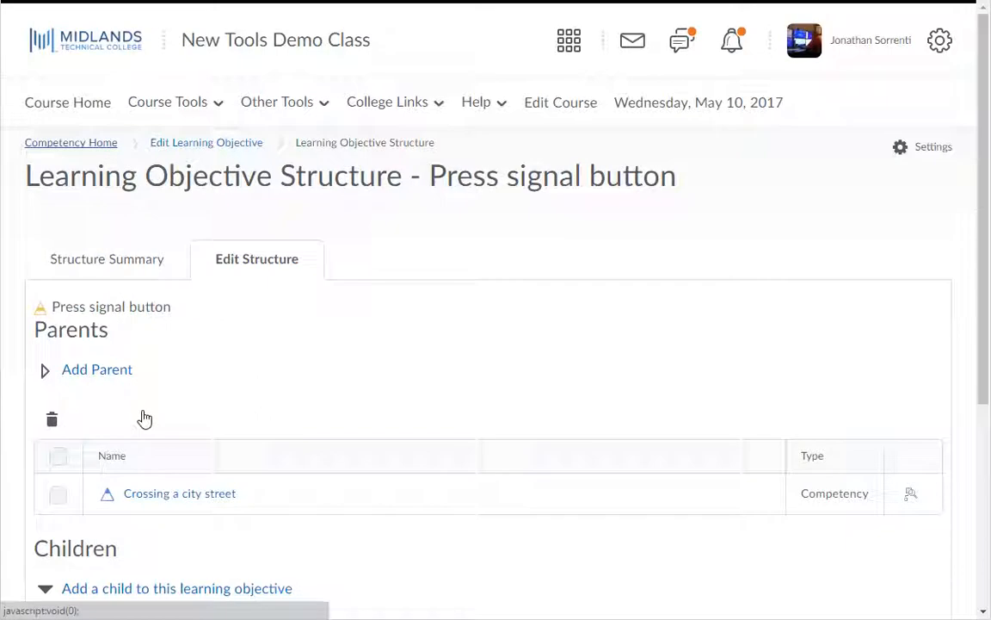
pyautogui.click(77, 144)
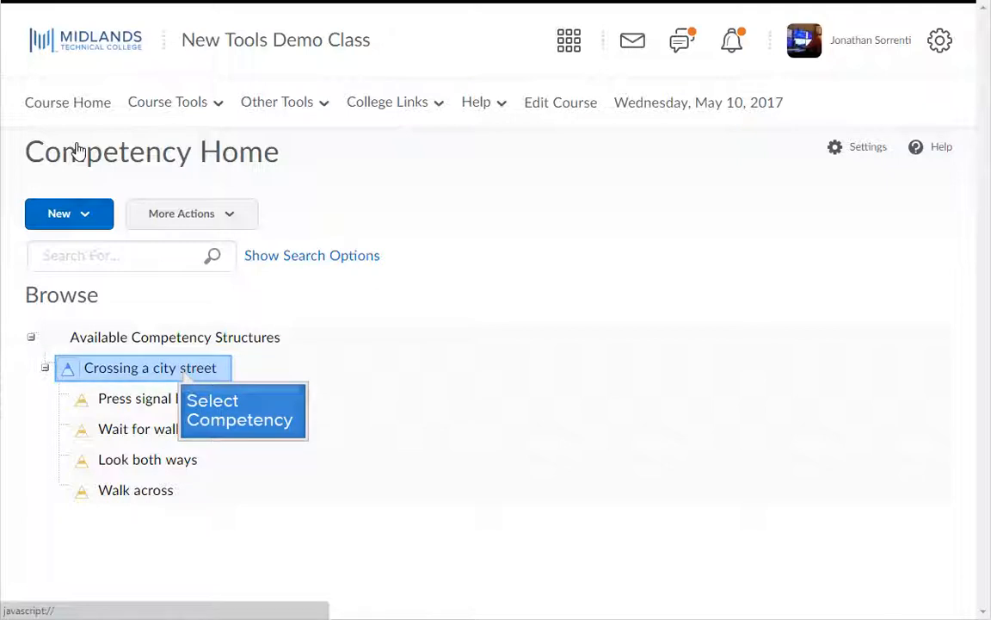
pyautogui.click(184, 376)
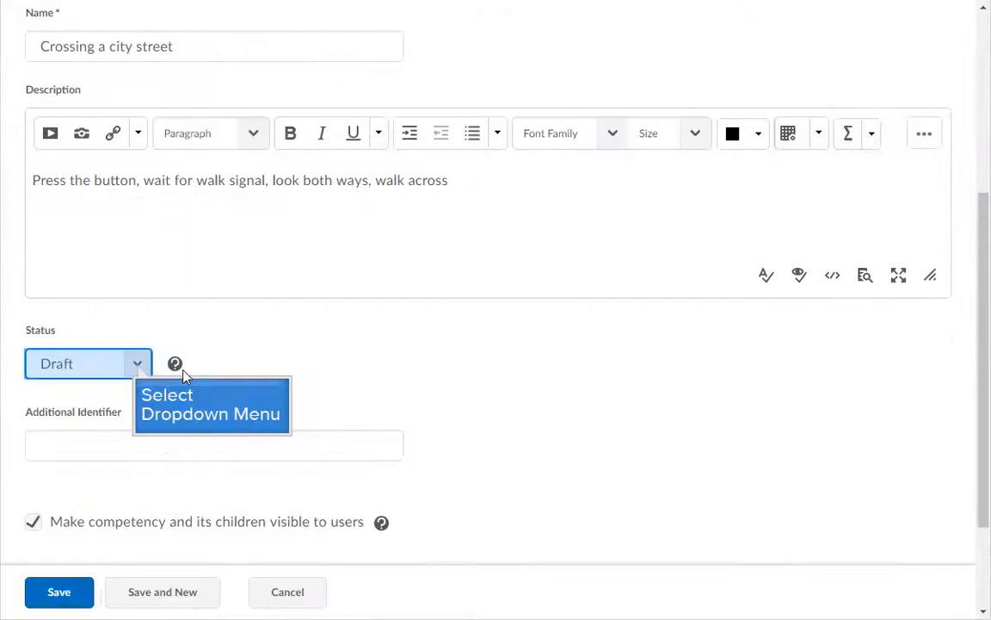
pyautogui.click(137, 366)
pyautogui.click(125, 424)
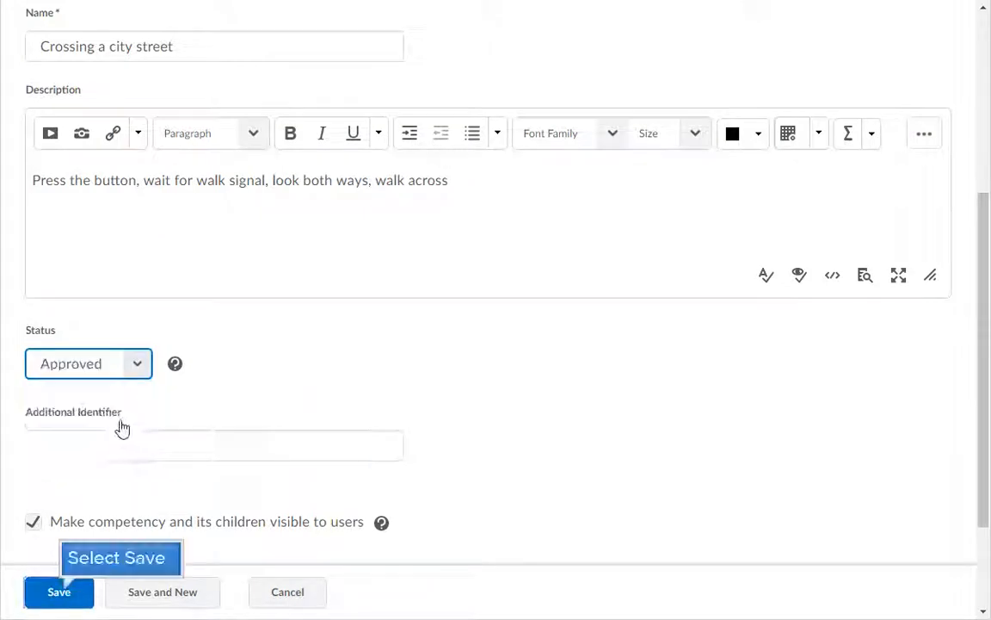
pyautogui.click(60, 592)
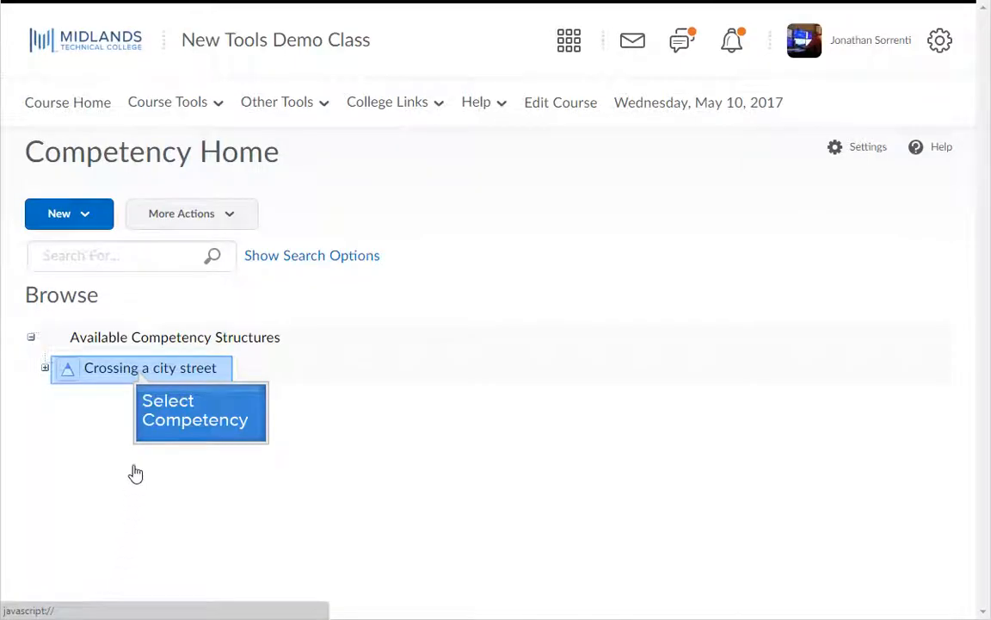
# In Crossing a city street's Results, review the first student's details and mark that student completed.
pyautogui.click(138, 371)
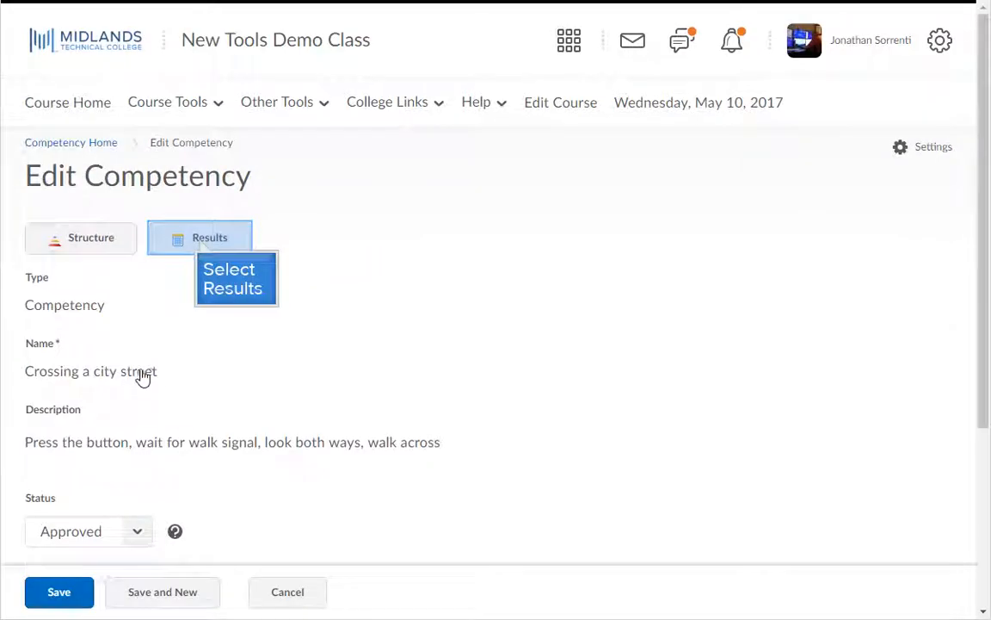
pyautogui.click(200, 245)
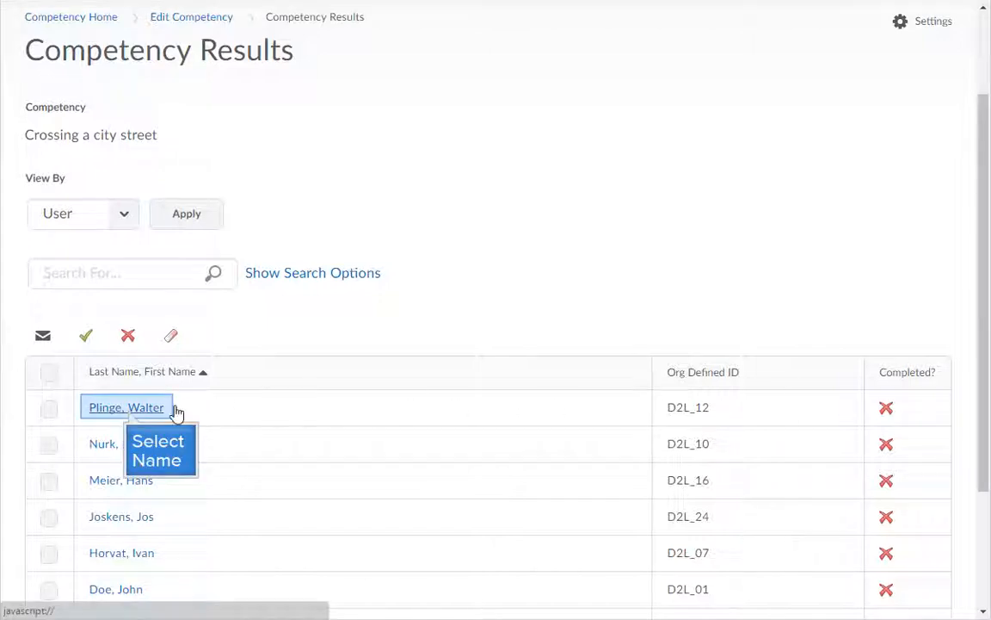
pyautogui.click(127, 412)
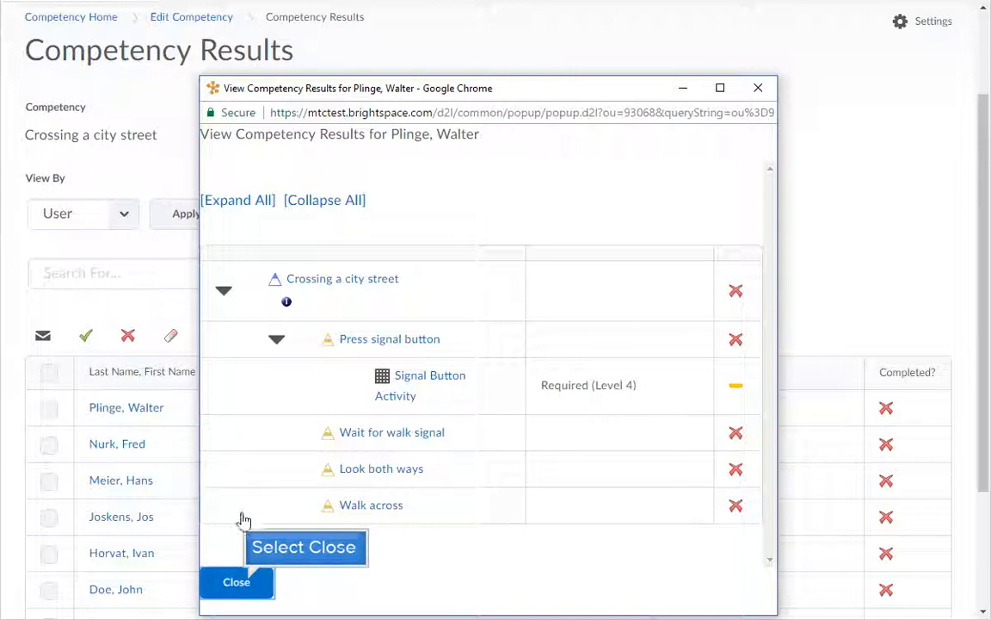
pyautogui.click(236, 583)
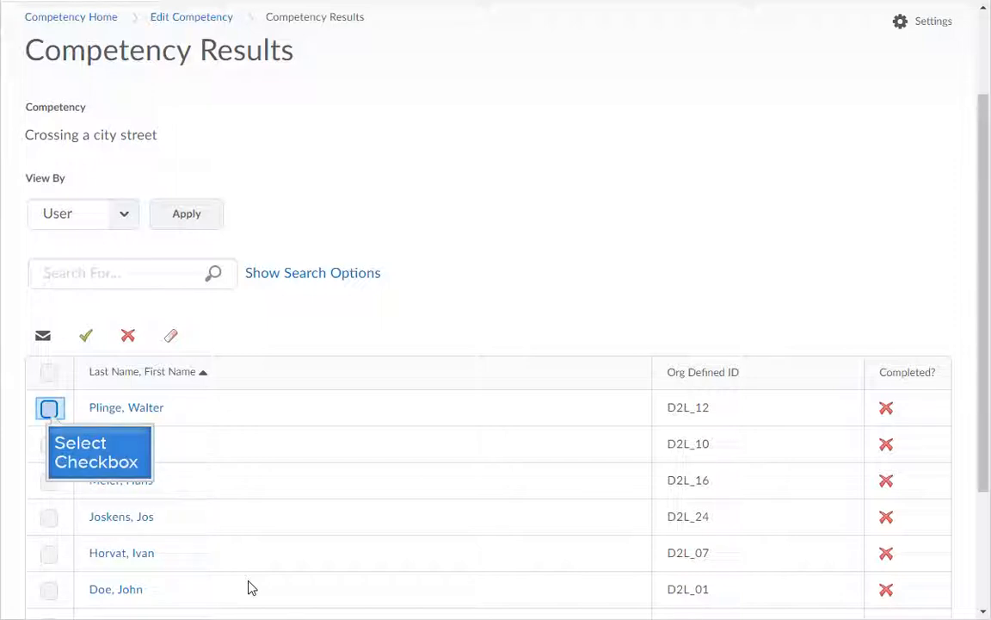
pyautogui.click(49, 410)
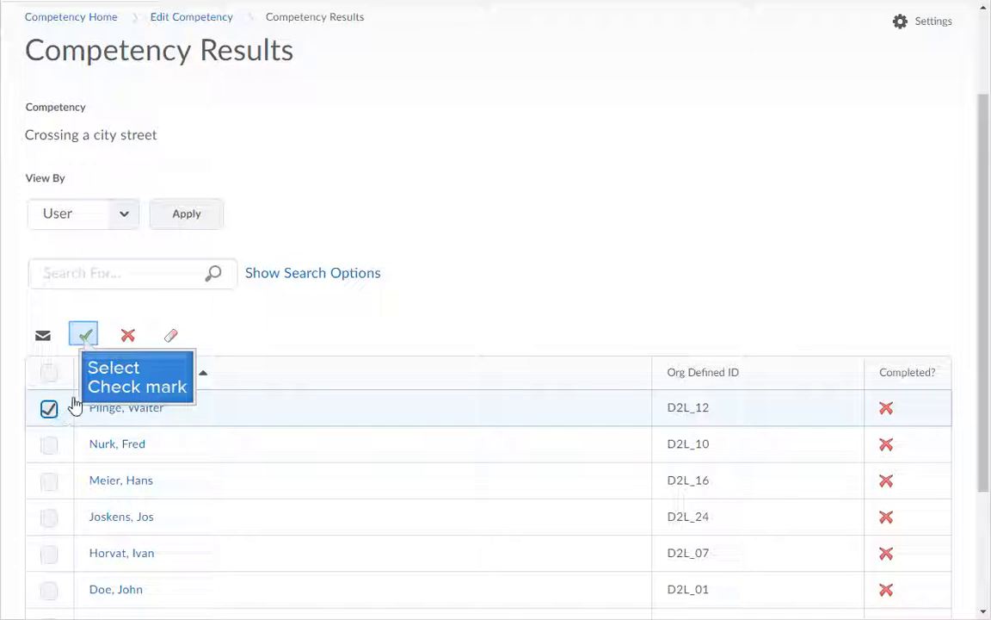
pyautogui.click(86, 338)
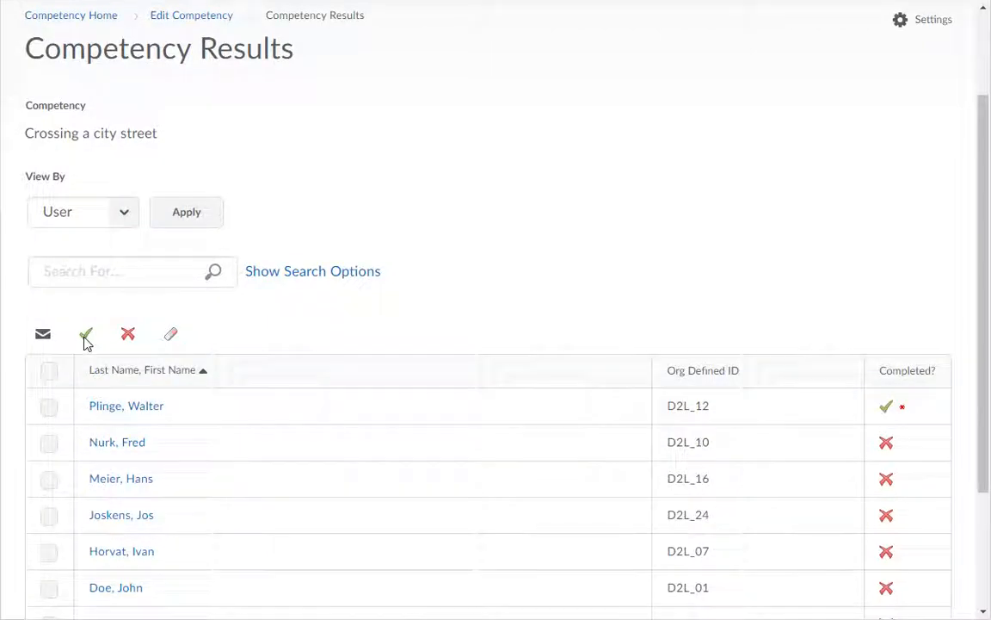